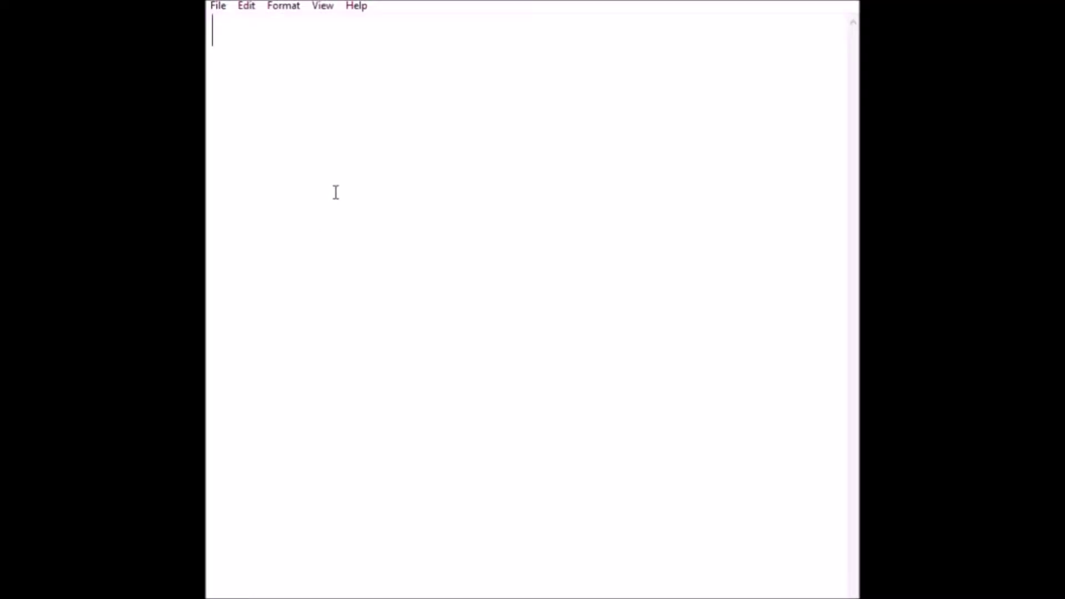
- Write an "Audio:" heading followed by the numbered items "1. background music (BGM)" and "2. sound effect"
text(Audio:)
key(Return)
text(1. background m)
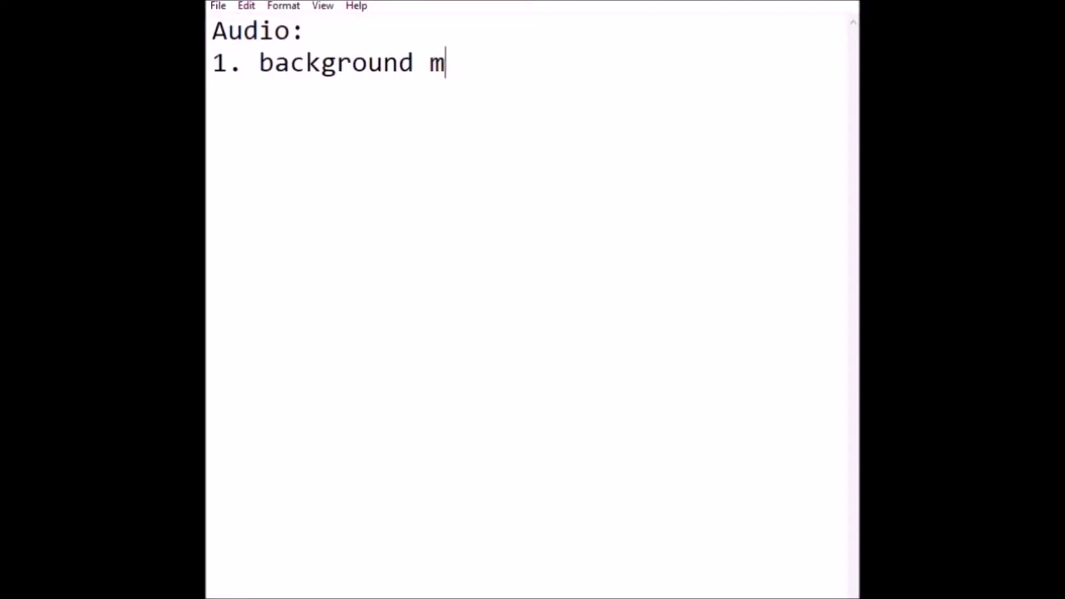
text(usic (BGM))
key(Return)
text(2. soun)
key(BackSpace)
text(d effect )
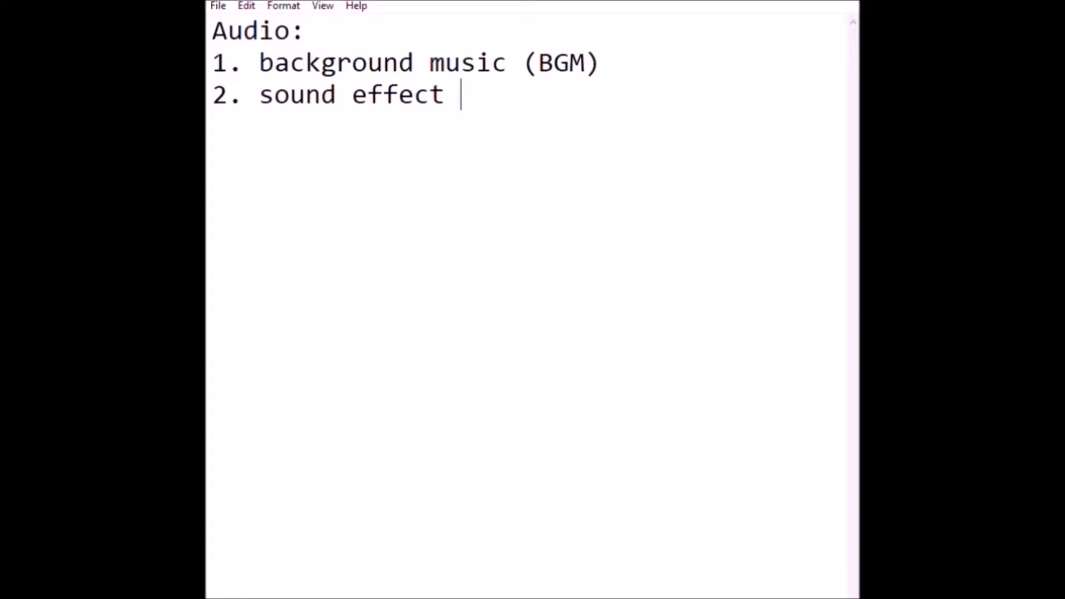
text(-)
key(BackSpace)
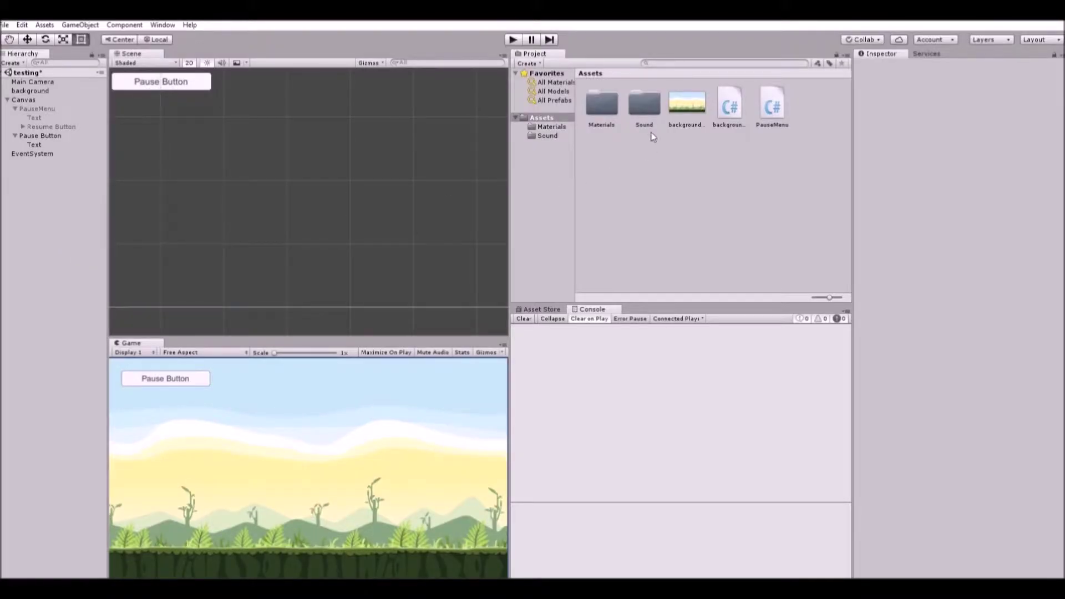
- Switch to Unity, open the Sound assets folder and inspect the Button Click and little town - orchestral clips
double_click(650, 96)
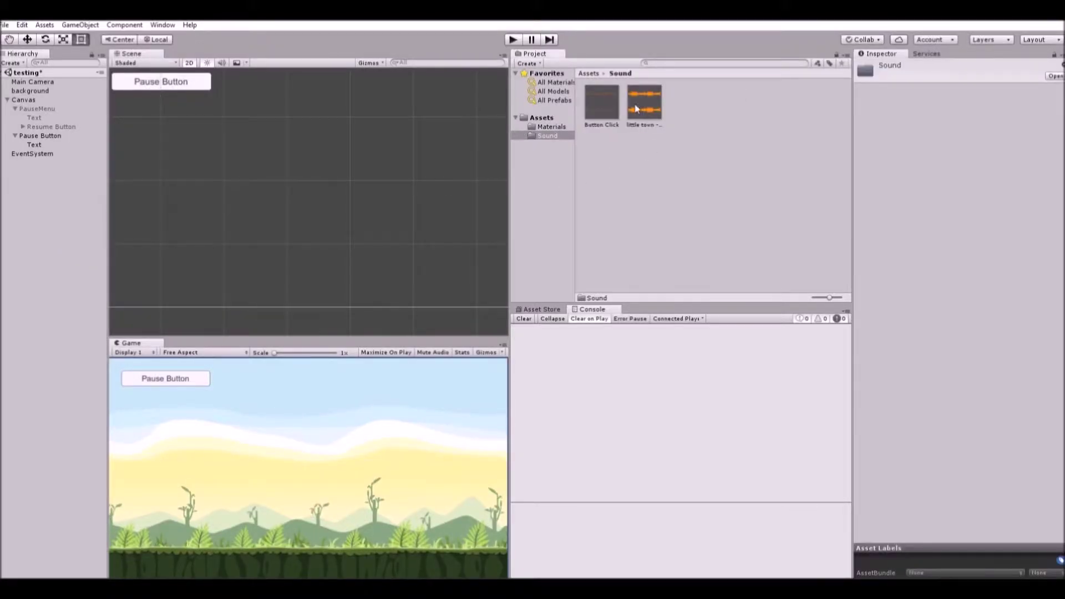
click(607, 91)
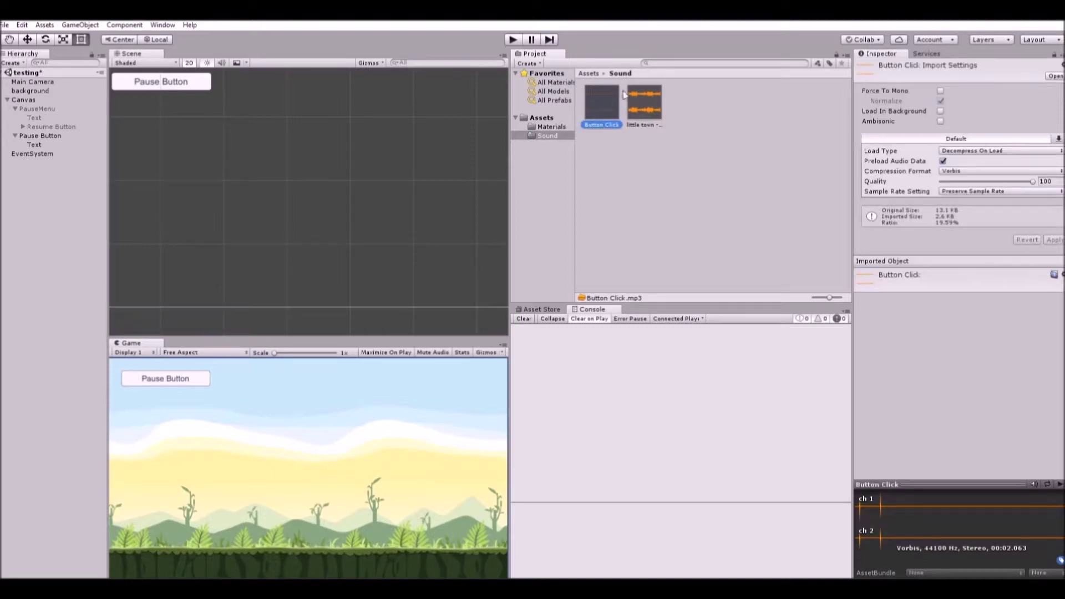
click(643, 101)
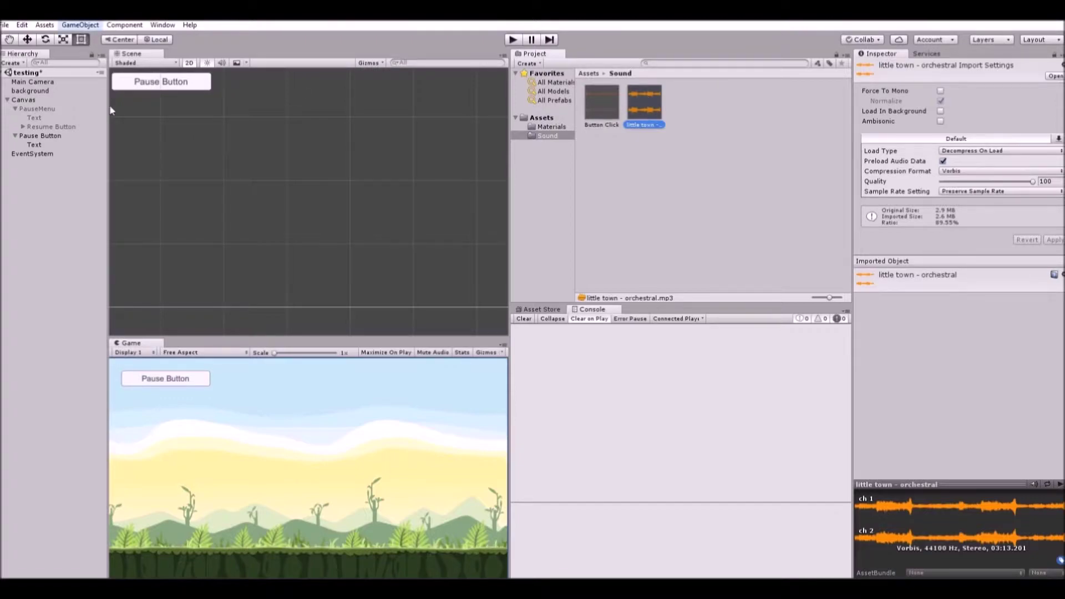
- Add an Audio Source object to the scene and rename it BGM
click(230, 101)
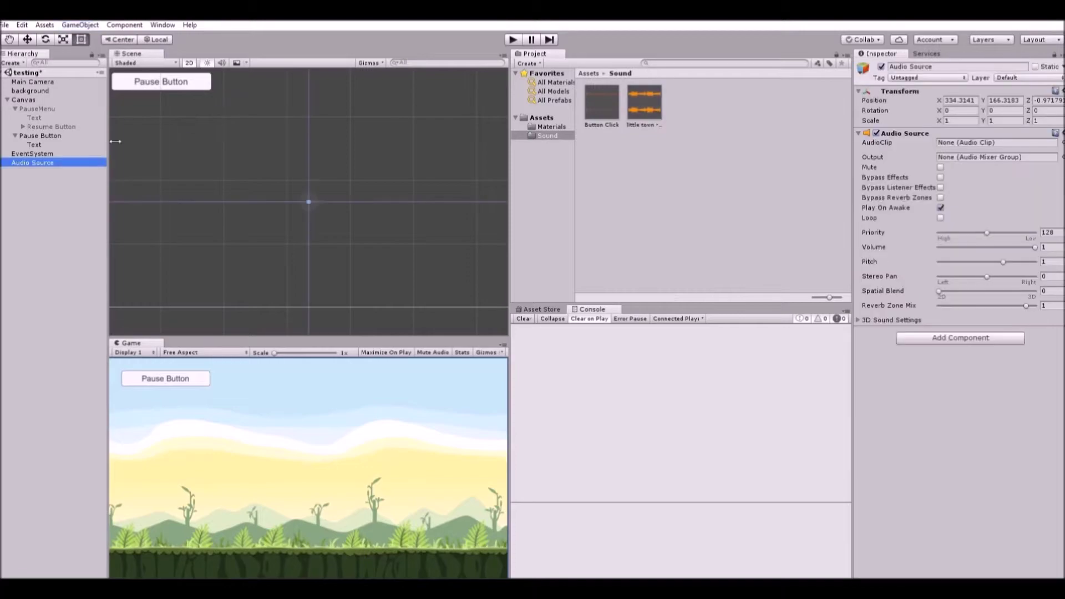
click(45, 161)
text(BGM)
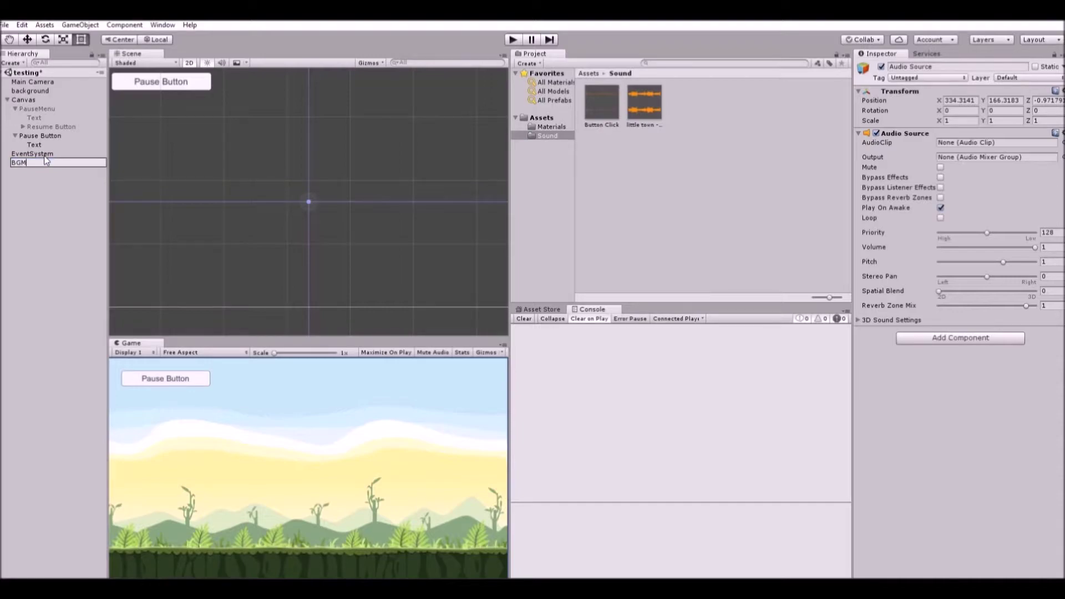
key(Return)
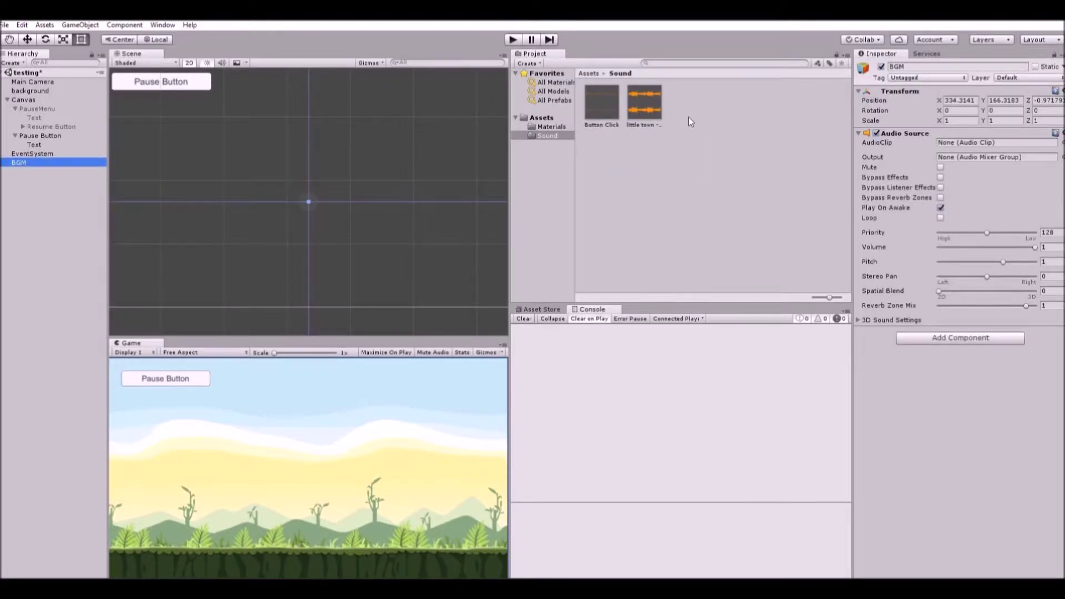
- Assign the little town - orchestral clip to the BGM audio source and enable Loop, keeping Play On Awake enabled
drag(646, 95, 966, 133)
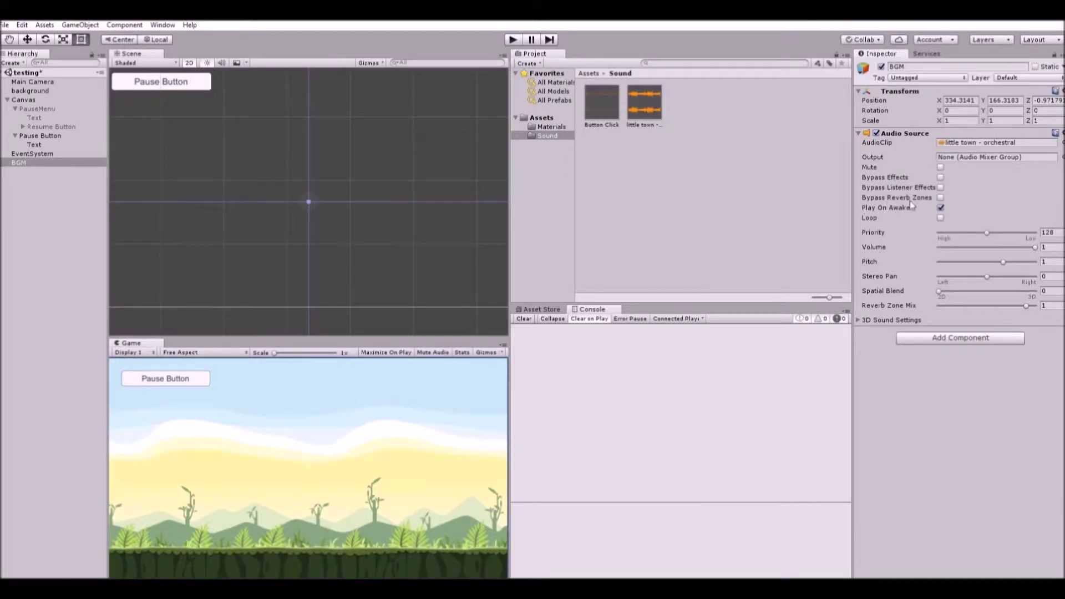
click(941, 207)
click(941, 207)
click(941, 217)
click(941, 208)
- Run the scene in play mode to check the background music, and stop it again
click(511, 35)
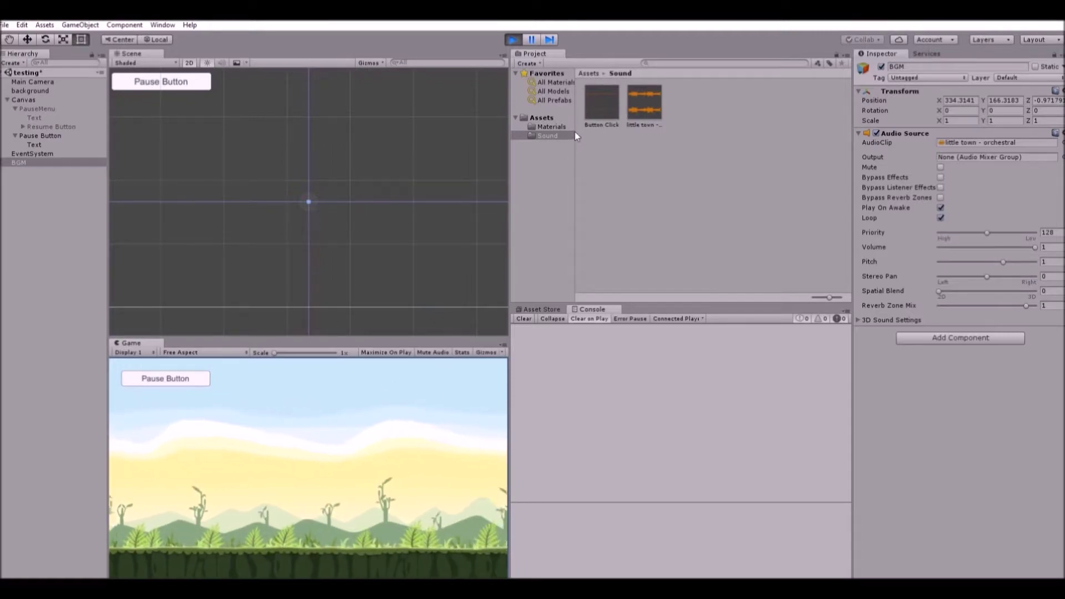
click(513, 39)
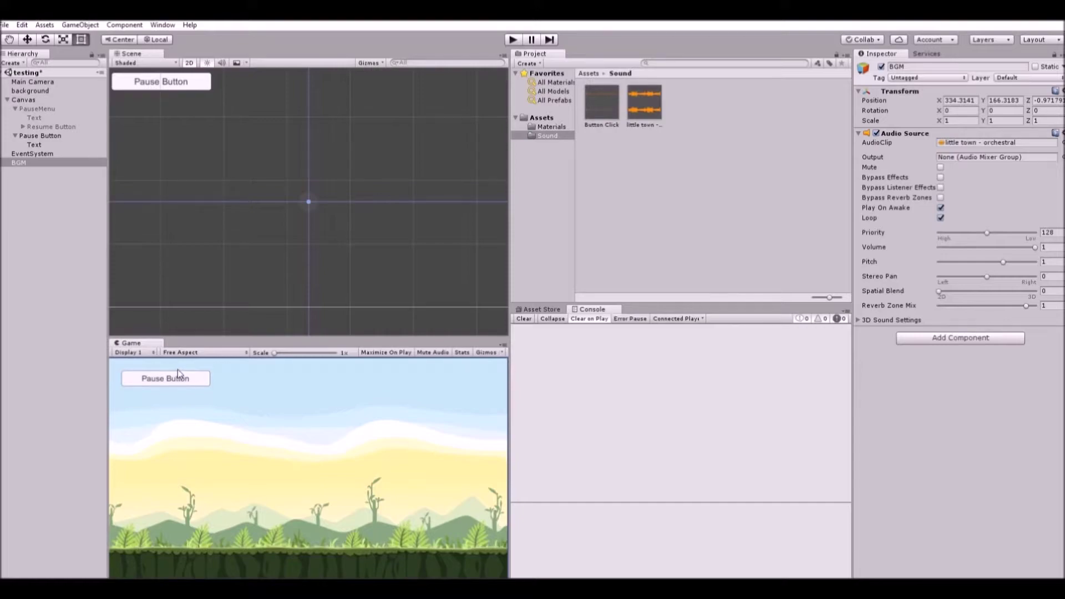
- Add a second Audio Source object to the scene and rename it SoundEffect Button
click(606, 83)
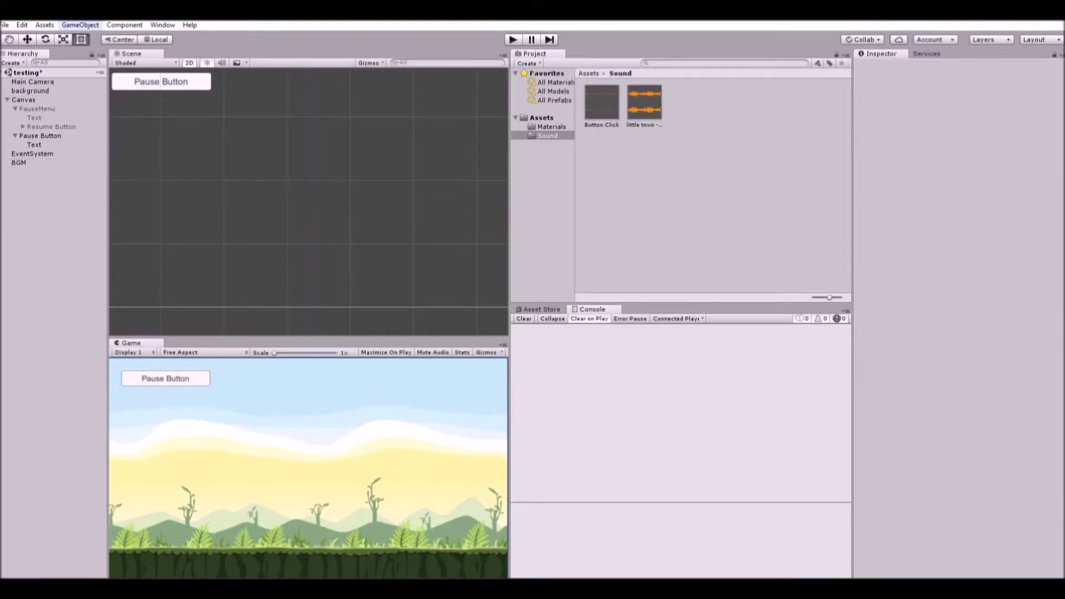
click(232, 100)
click(105, 170)
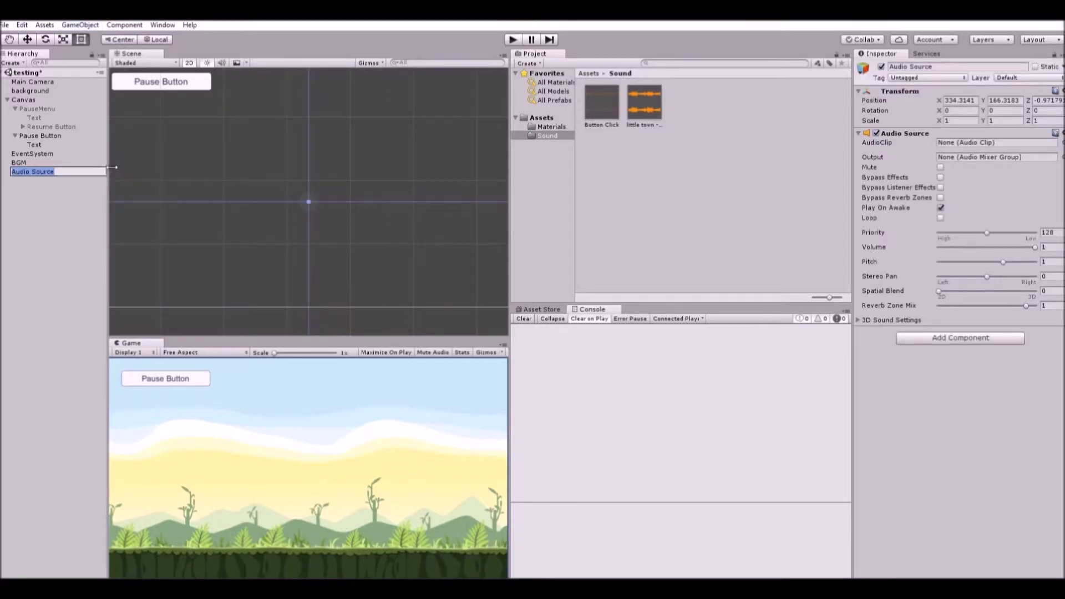
text(SoundEffect Button)
key(Return)
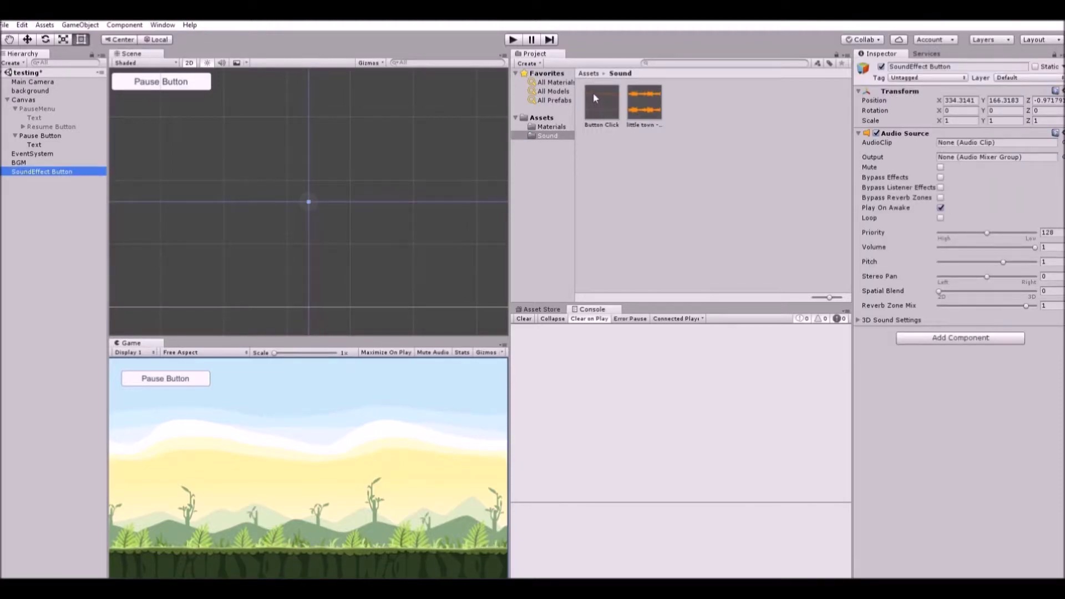
- Assign the Button Click clip to the SoundEffect Button audio source and disable Play On Awake
drag(597, 111, 983, 142)
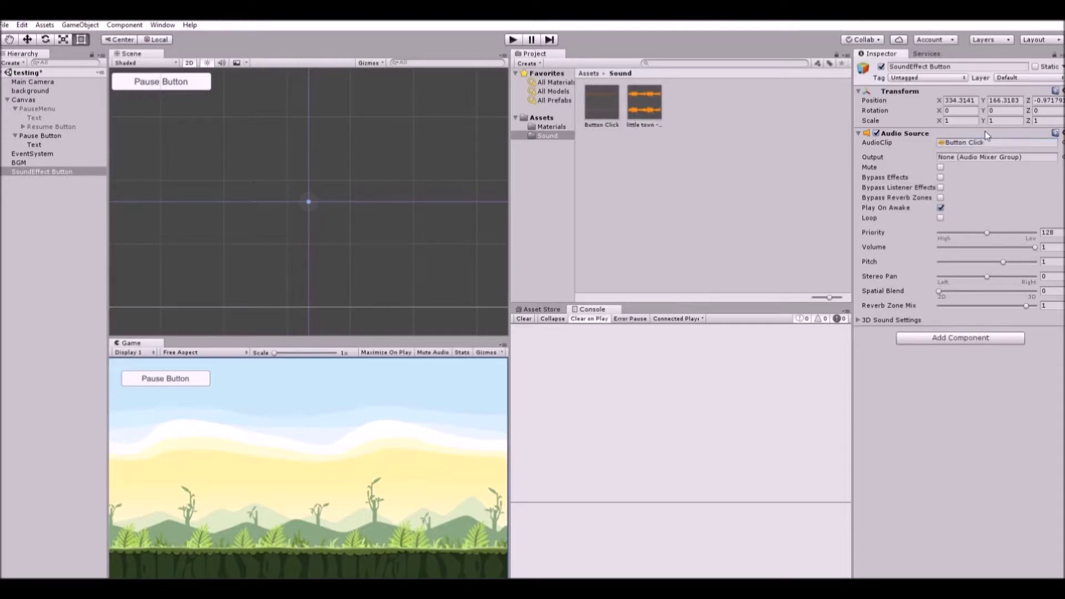
click(940, 207)
click(48, 155)
key(ctrl+z)
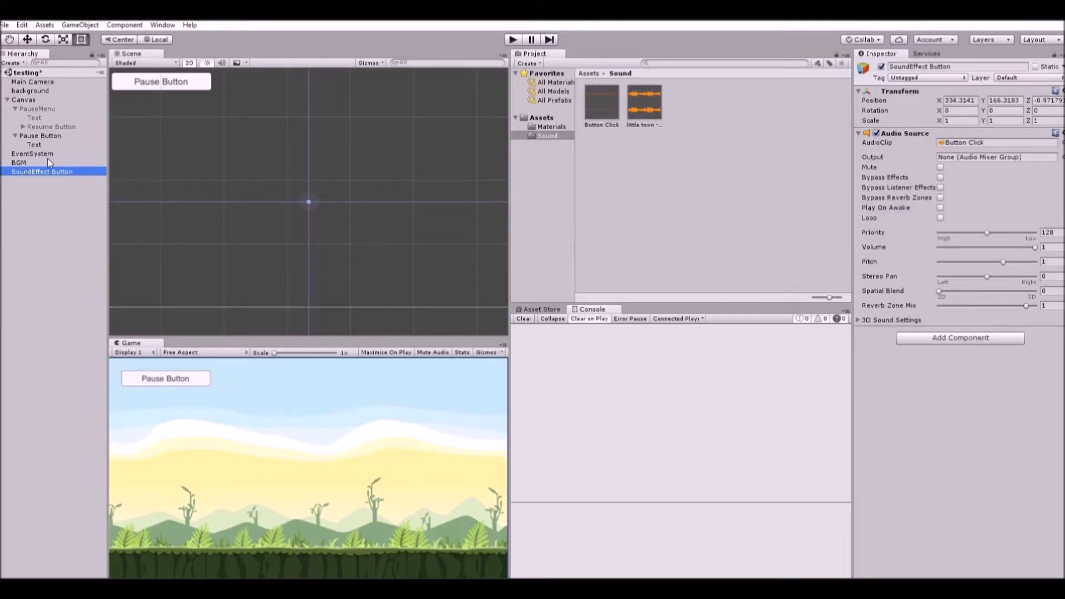
- Create a C# script named PlaySound in the Assets folder
click(588, 73)
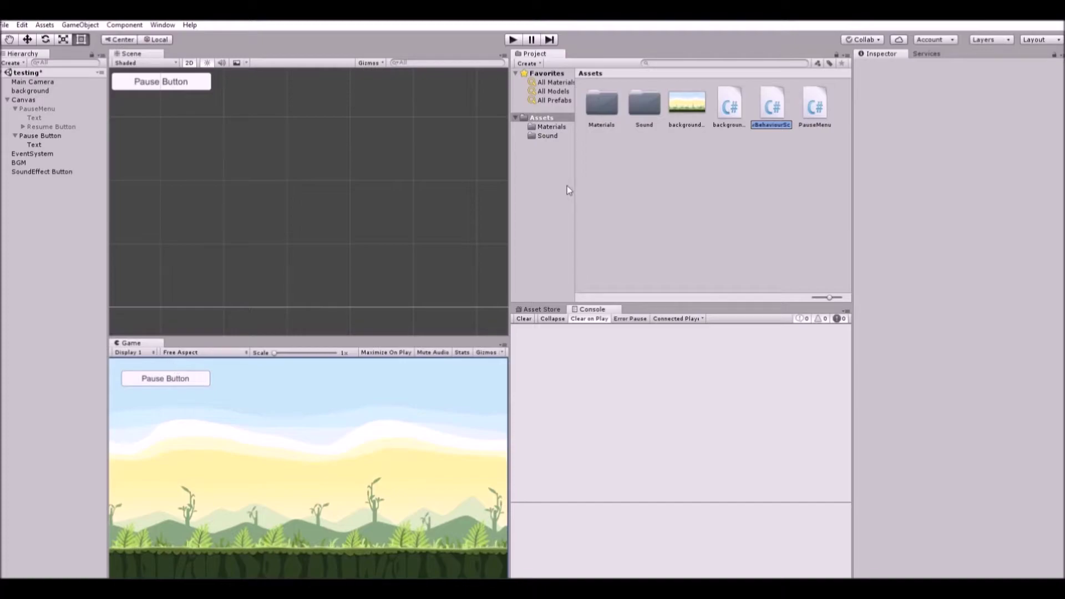
text(PlaySound)
key(Return)
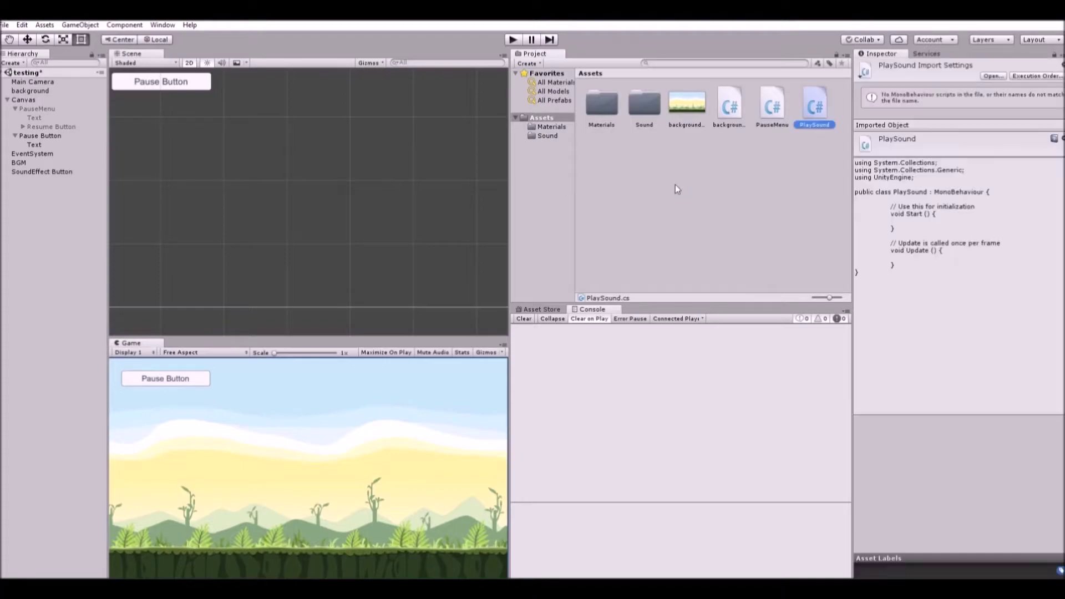
- Open the PlaySound script in the code editor and remove the default Start and Update methods with their comments
double_click(814, 101)
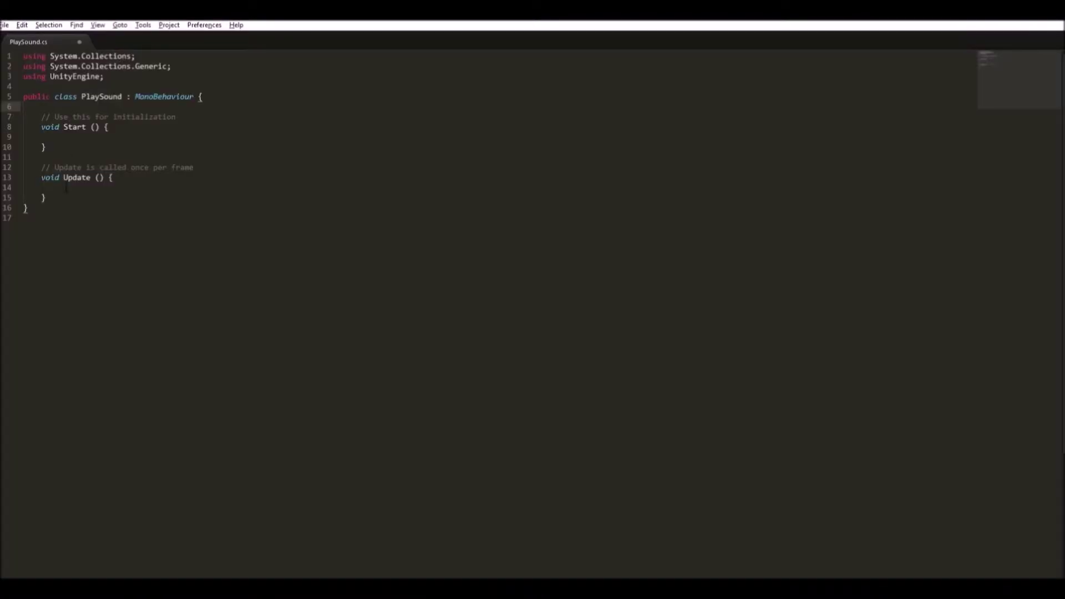
shift+click(45, 197)
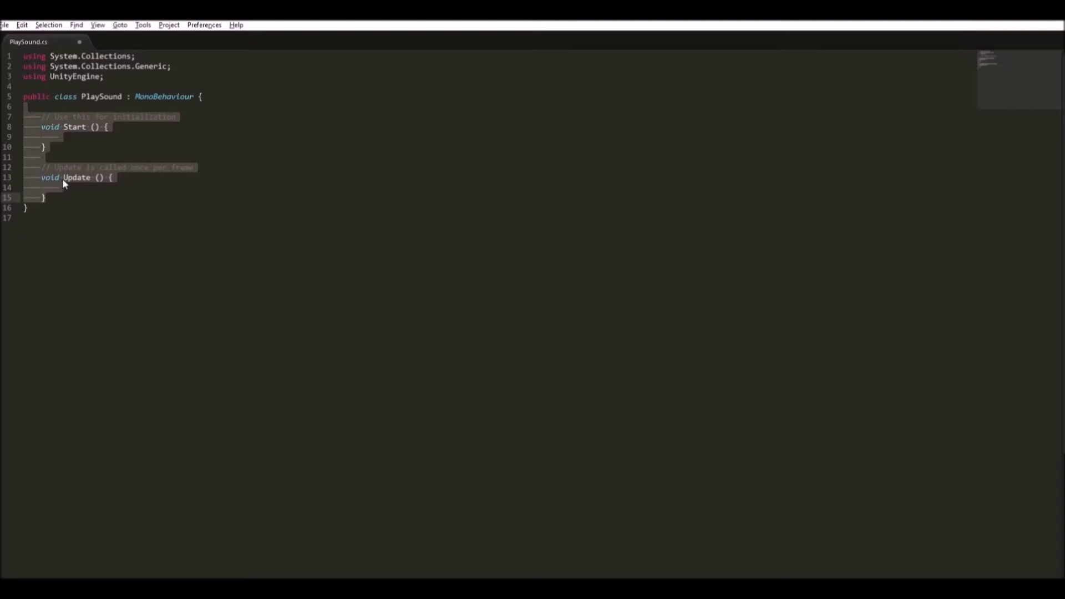
key(BackSpace)
key(Return)
key(Up)
key(Tab)
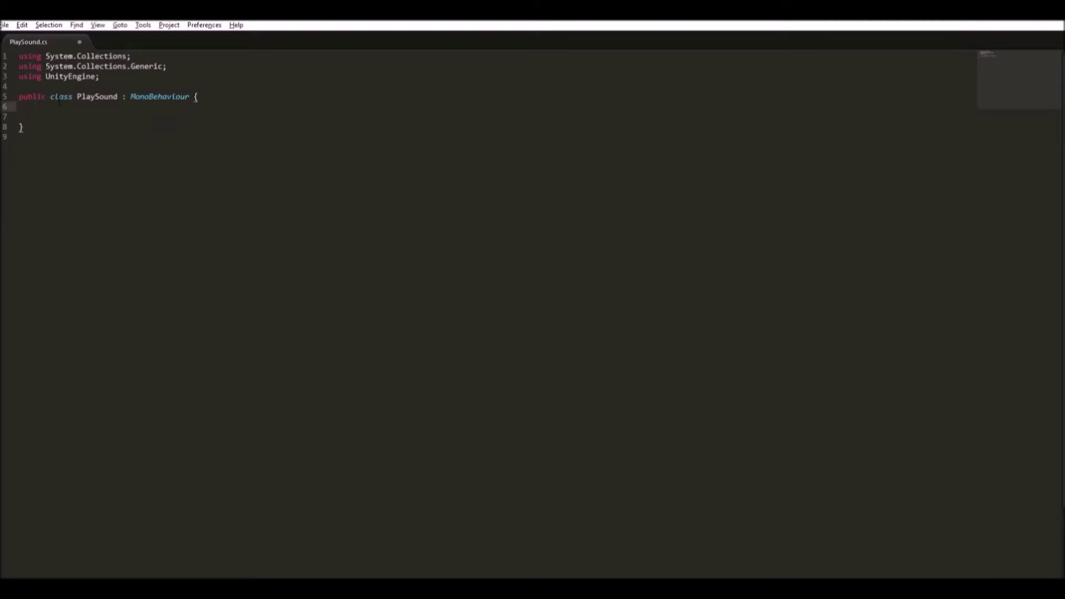
- Declare a public AudioSource variable named audio and add an empty public void play_sound() method to the PlaySound class
text(public AudioSource audio;)
key(Return)
key(Return)
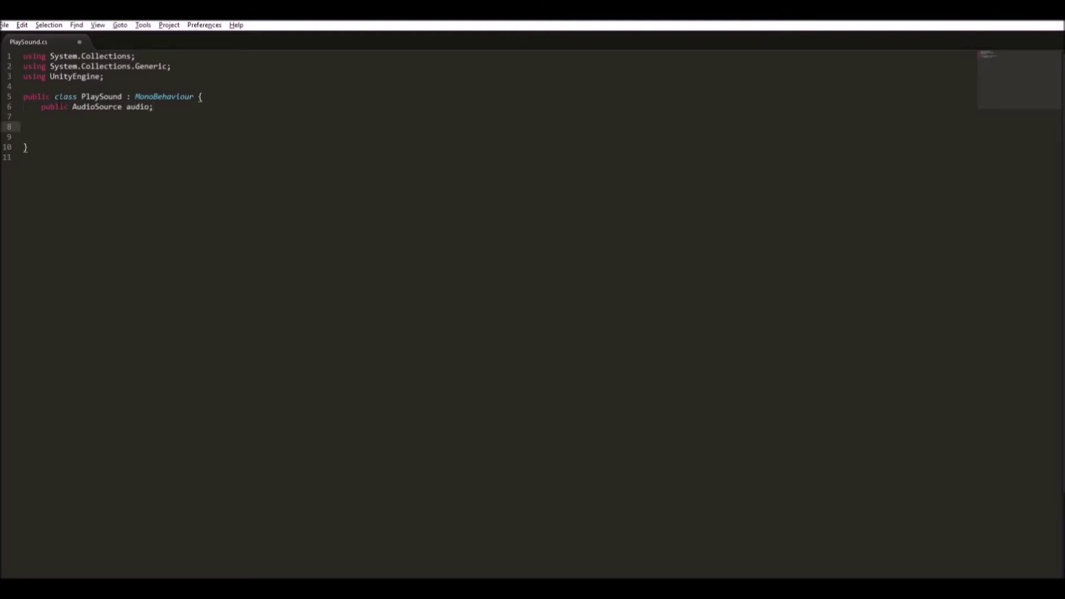
text(public void play_sound(){)
key(Return)
key(Return)
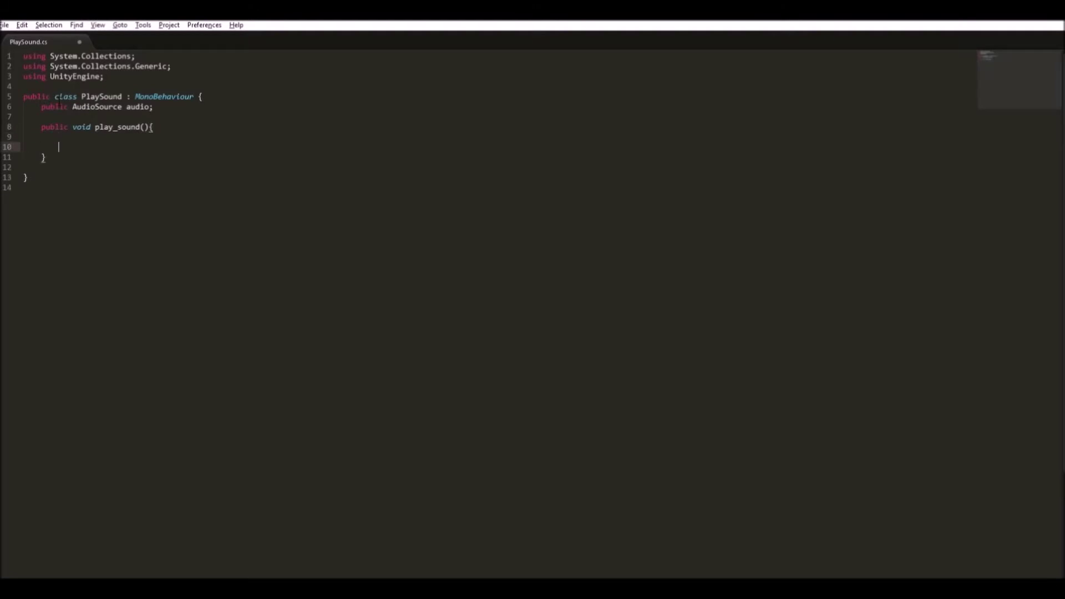
- Add the call audio.Play(); inside the play_sound method
click(23, 136)
double_click(126, 123)
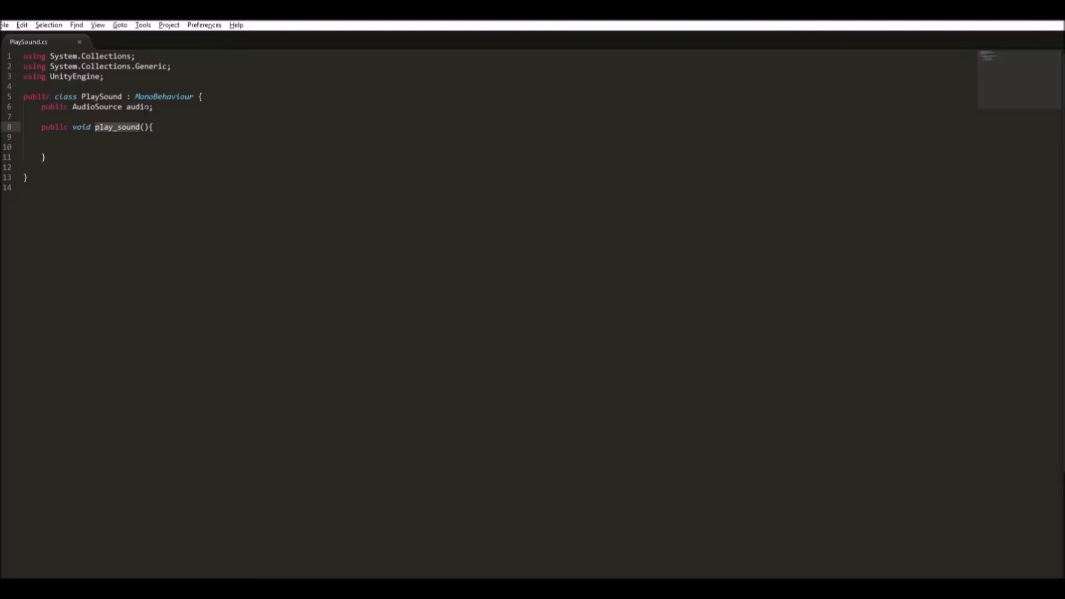
double_click(137, 107)
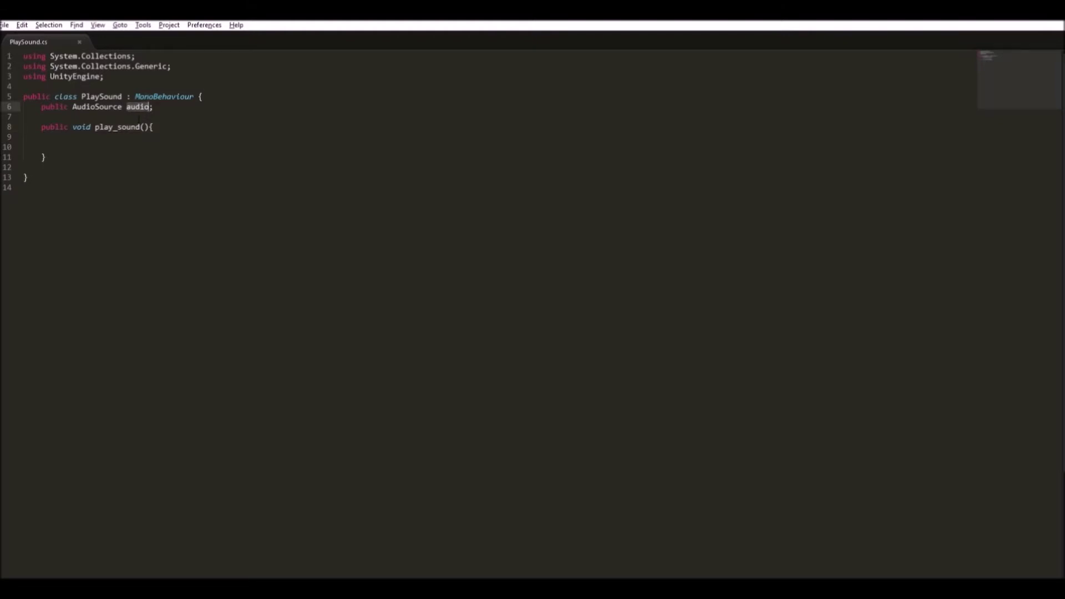
click(116, 134)
text(.Play();)
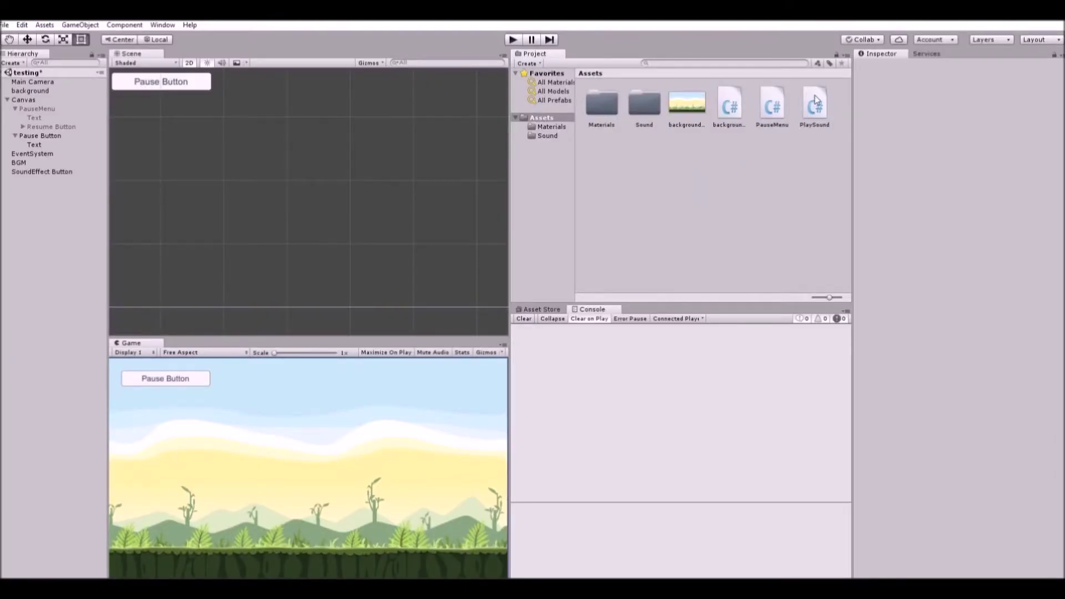
- Back in Unity, attach the PlaySound script to Canvas and assign SoundEffect Button as its Audio source
drag(815, 99, 33, 88)
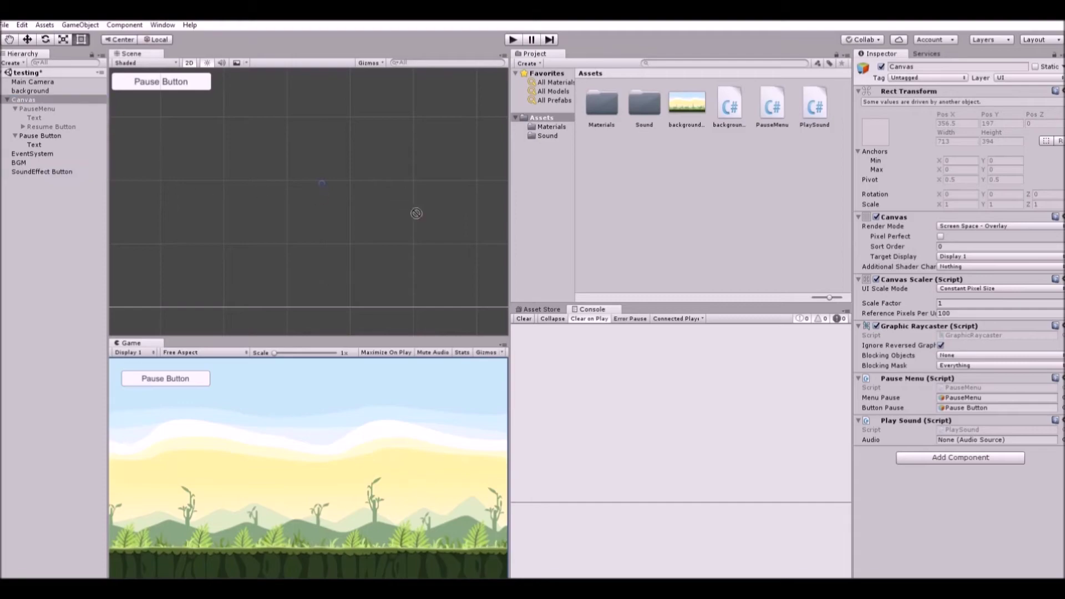
click(41, 172)
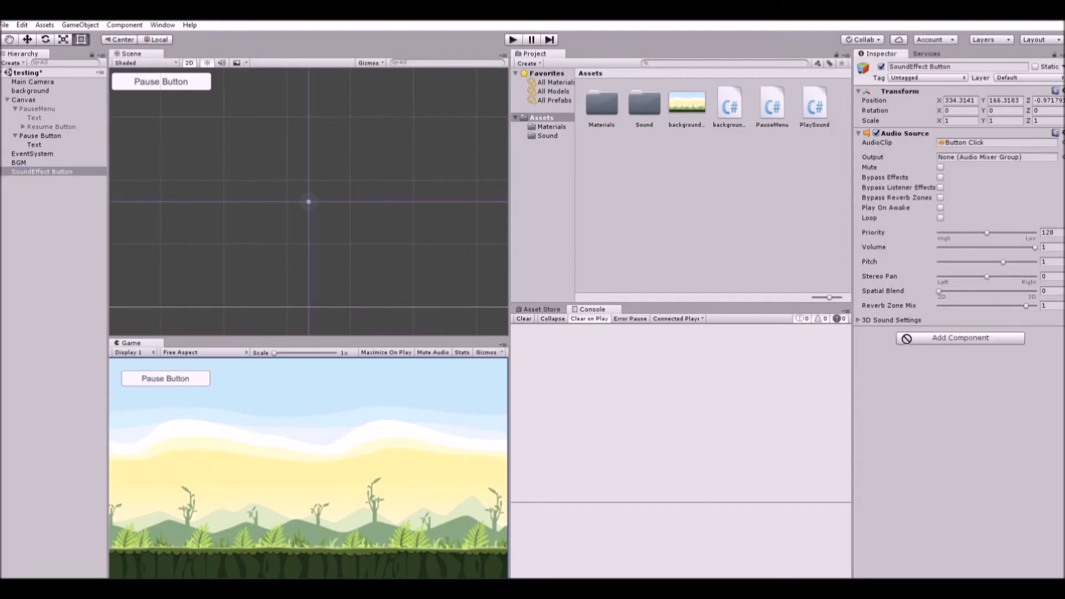
click(23, 100)
drag(42, 171, 972, 433)
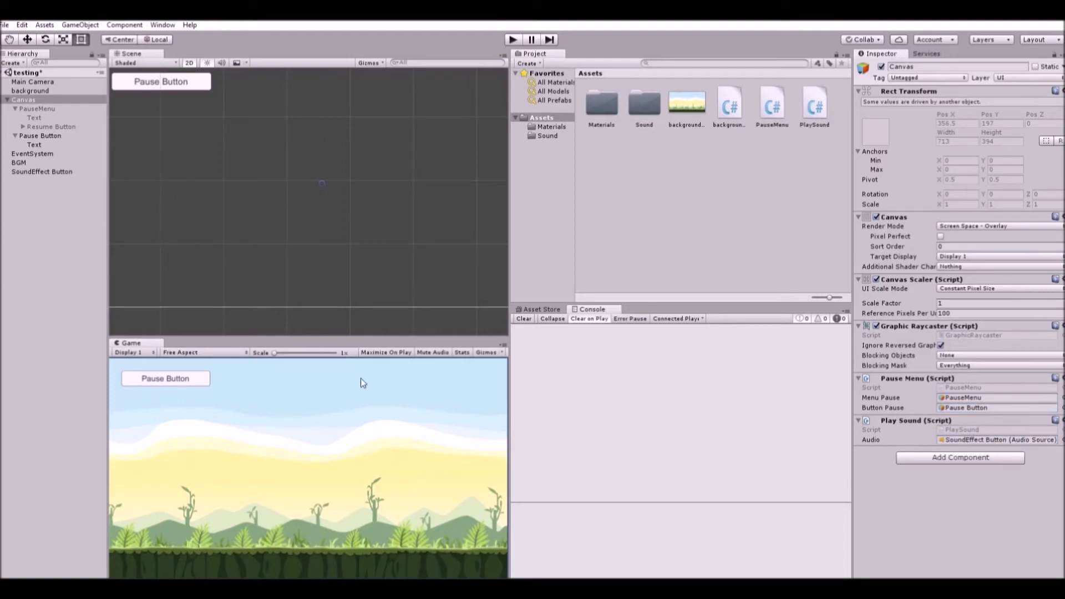
- Add a second On Click event to the Pause Button that calls PlaySound.play_sound on the Canvas object
click(51, 135)
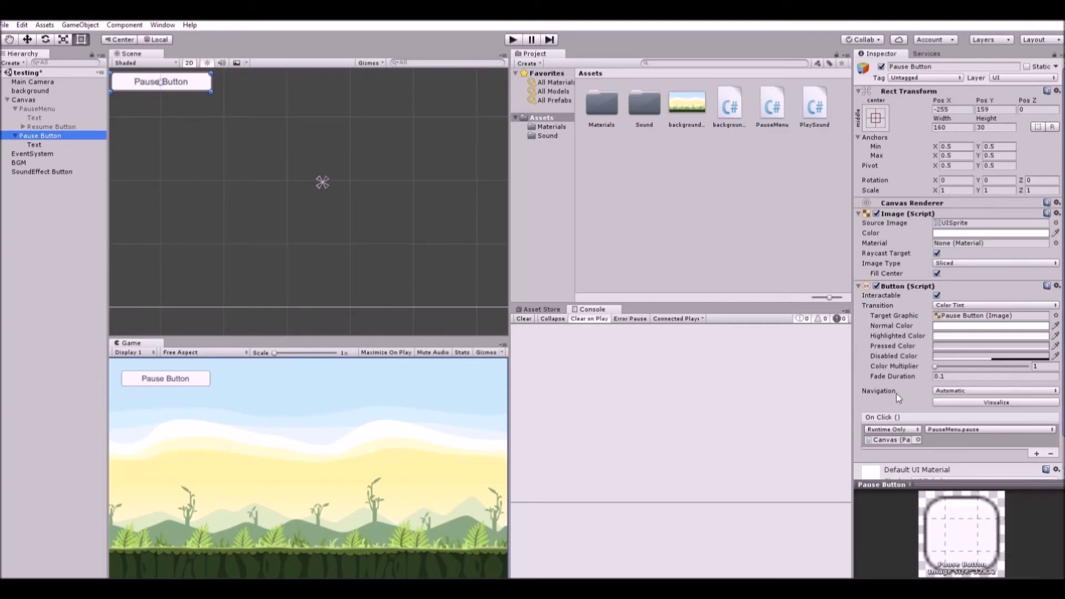
scroll(921, 394, down, 3)
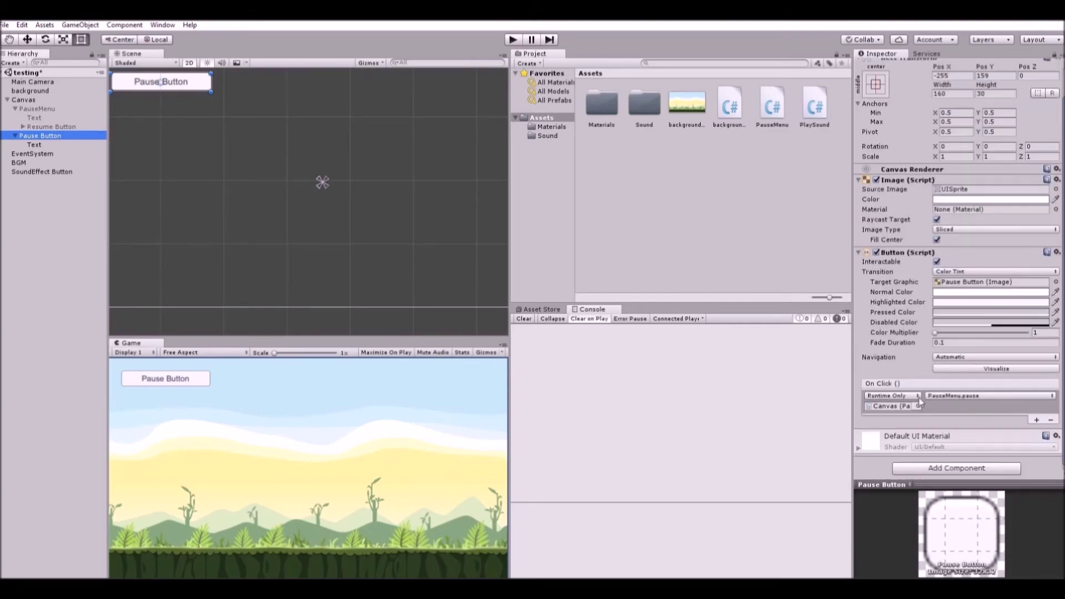
click(1037, 415)
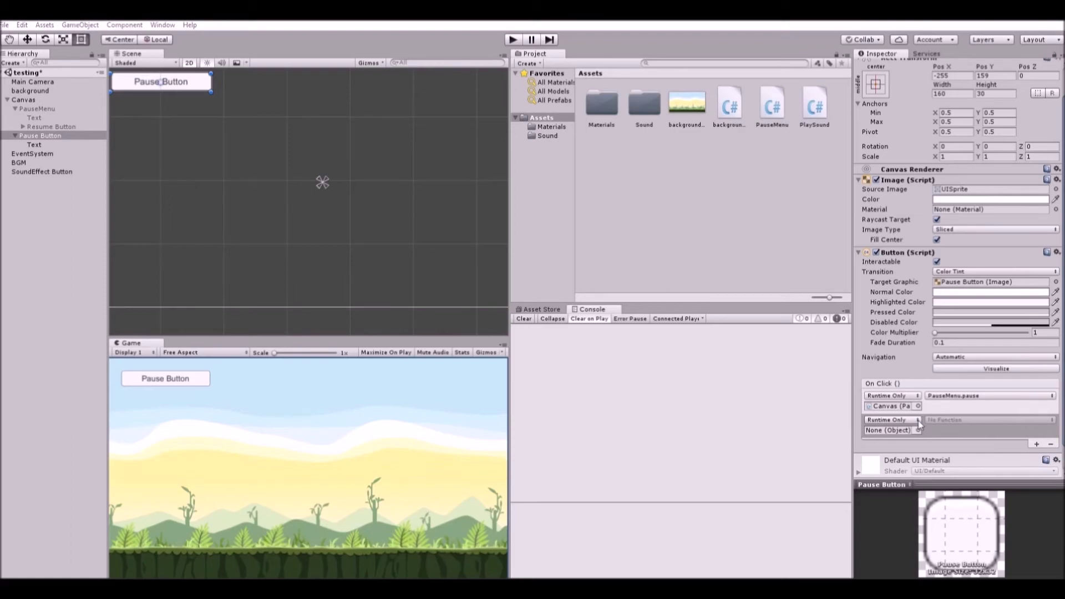
drag(23, 100, 888, 430)
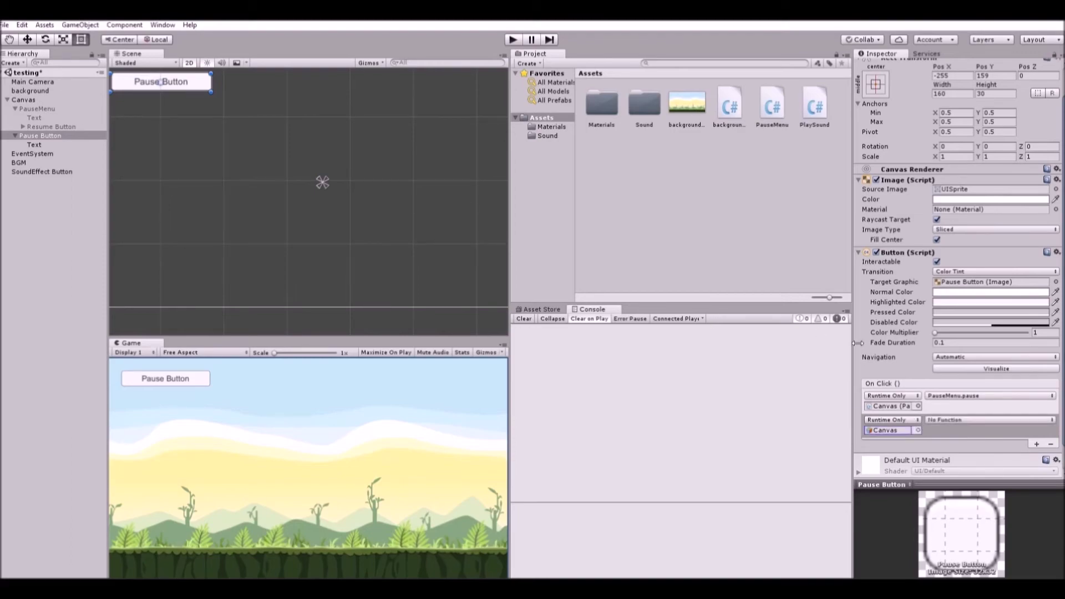
click(963, 432)
click(956, 420)
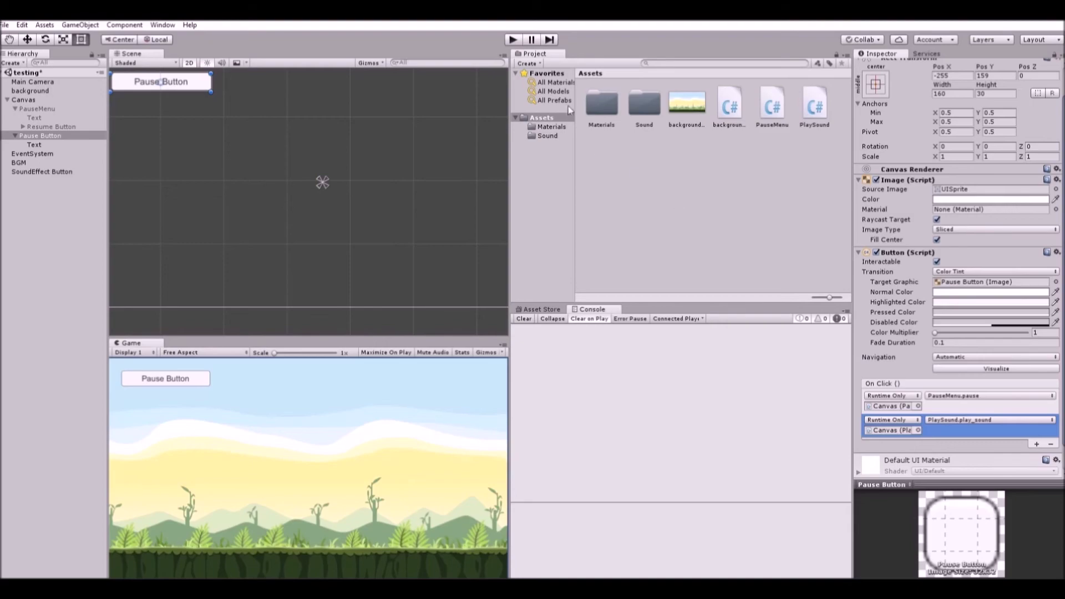
- Run the scene in play mode and trigger the Pause Button to test its sound effect
click(506, 39)
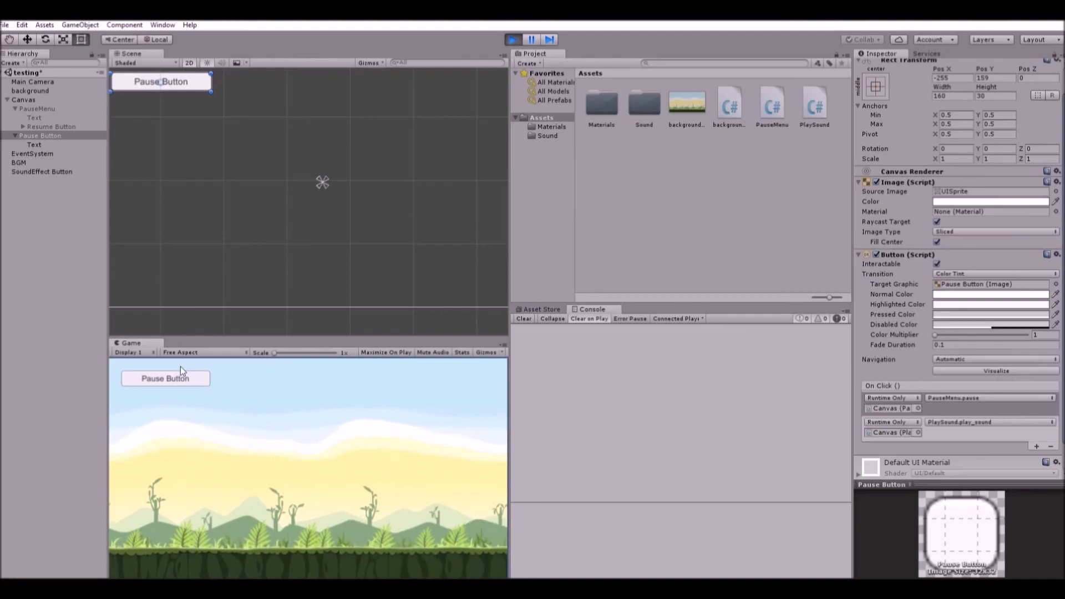
click(180, 368)
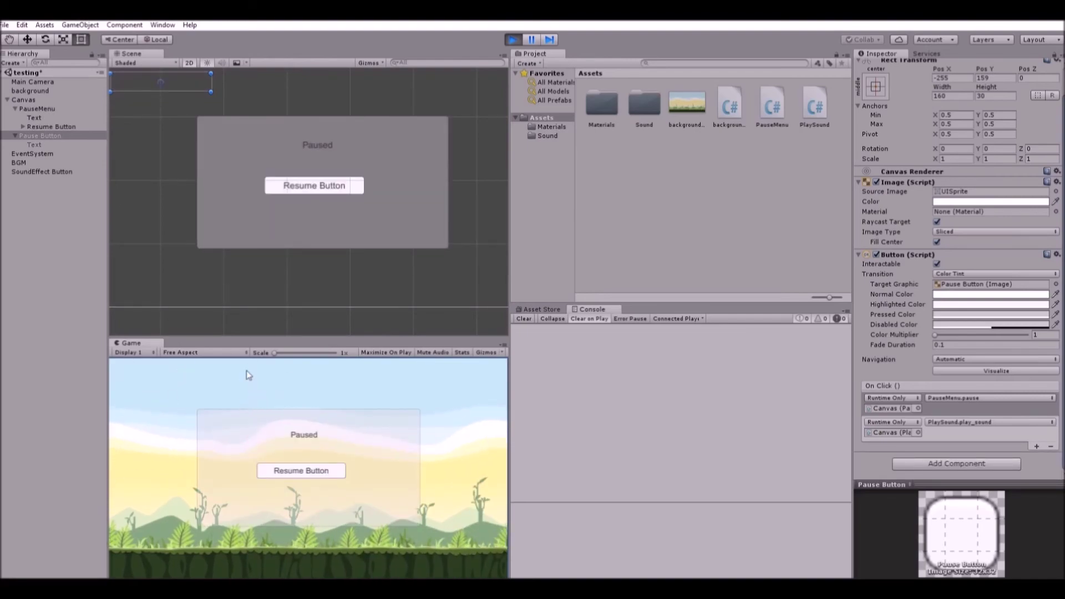
- Deactivate the BGM object during play mode, resume the game and pause it again to test the button sound without music
click(22, 162)
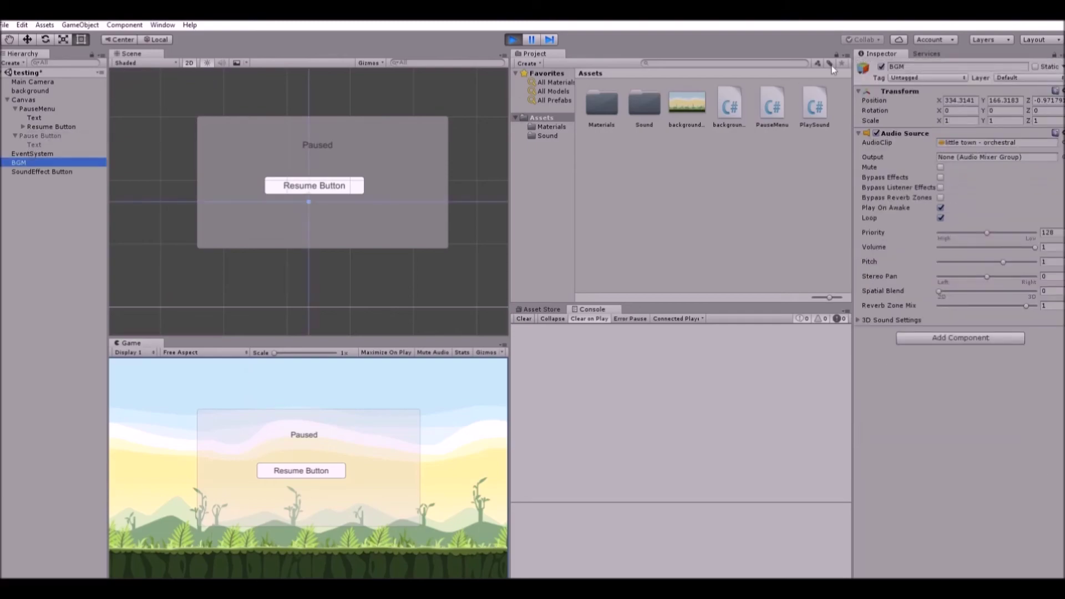
click(881, 66)
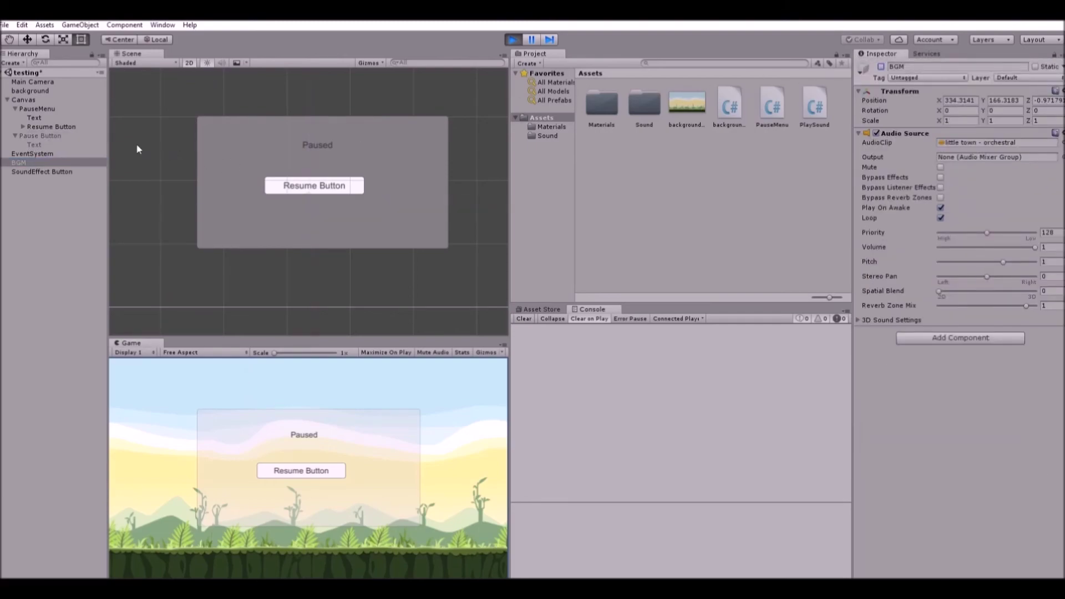
click(296, 469)
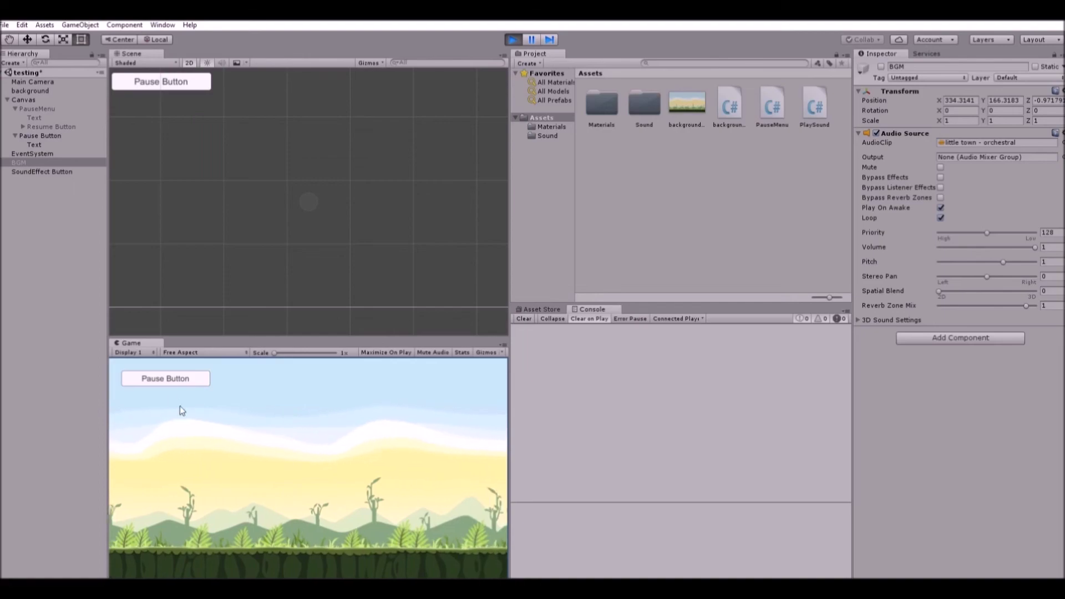
click(173, 371)
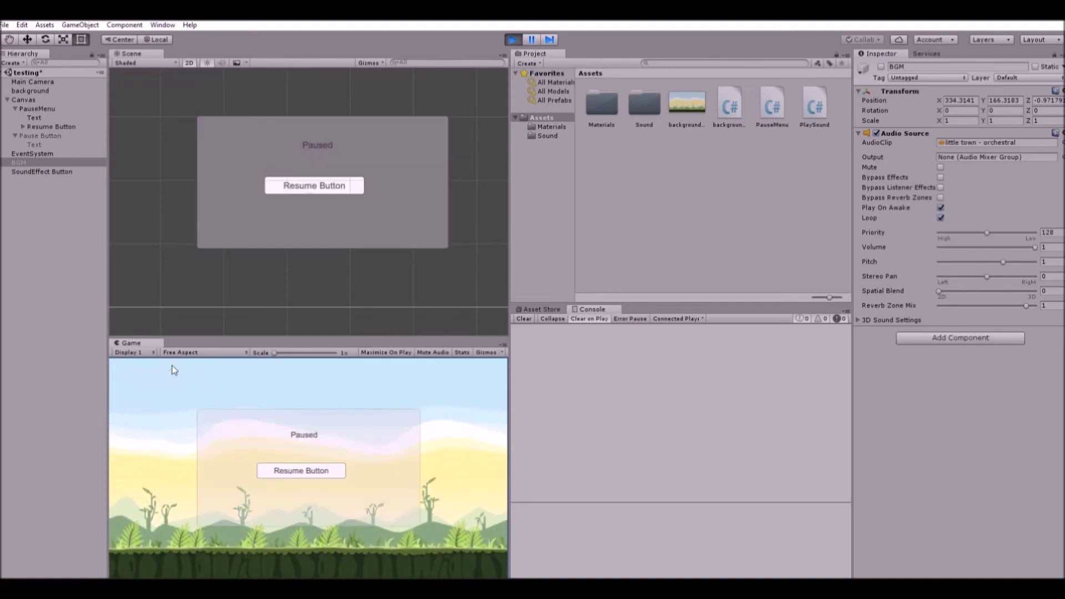